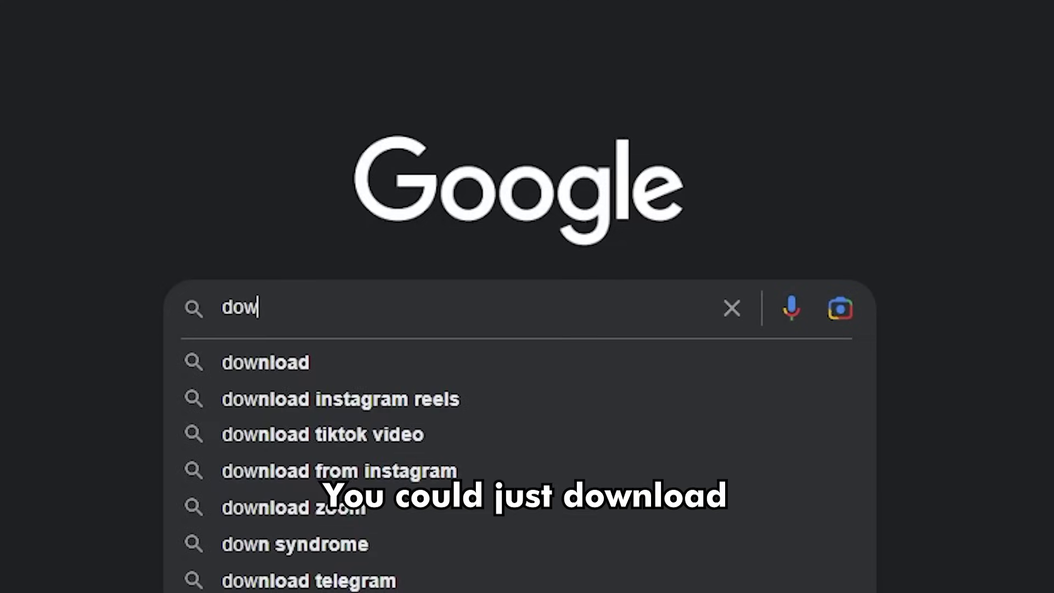
type("nload noise texture png")
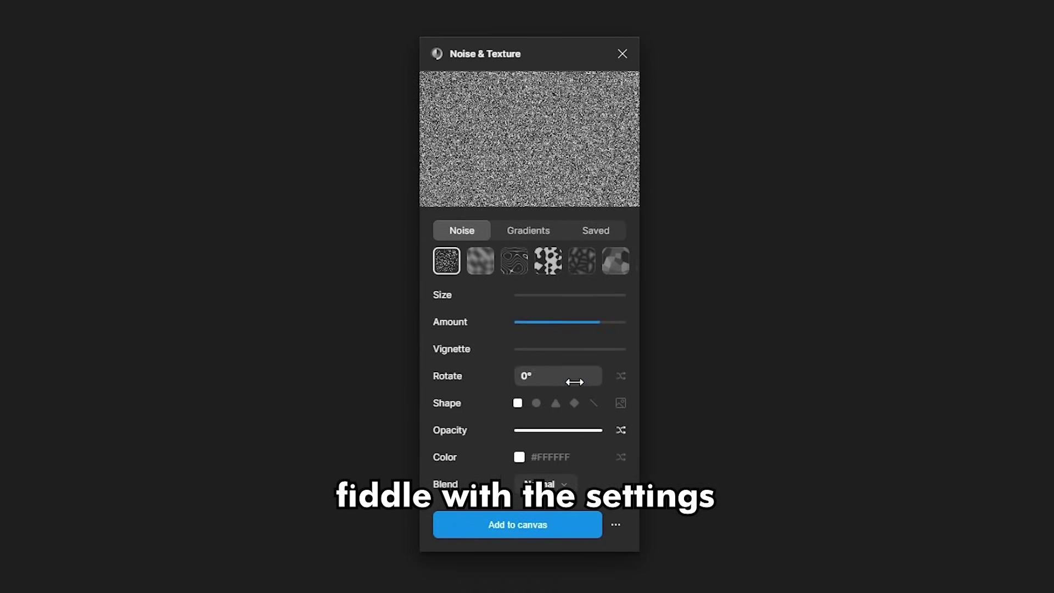
Step: Set noise opacity to 75% and preview several patterns, ending on plain random noise
left_click_drag(574, 381, 579, 368)
left_click_drag(578, 435, 577, 439)
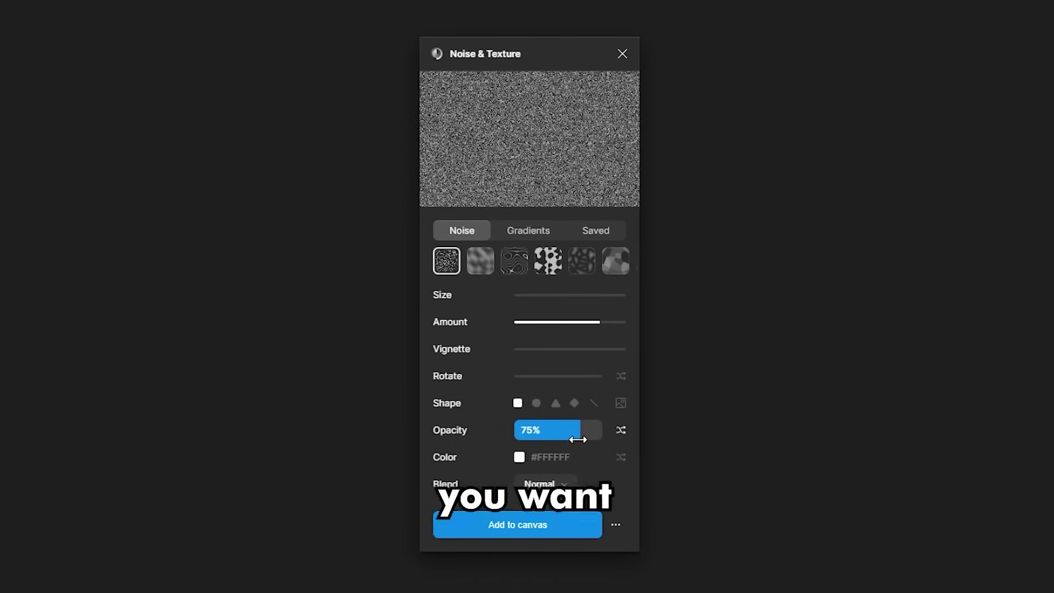
left_click(452, 463)
left_click(506, 456)
left_click(565, 455)
left_click(606, 464)
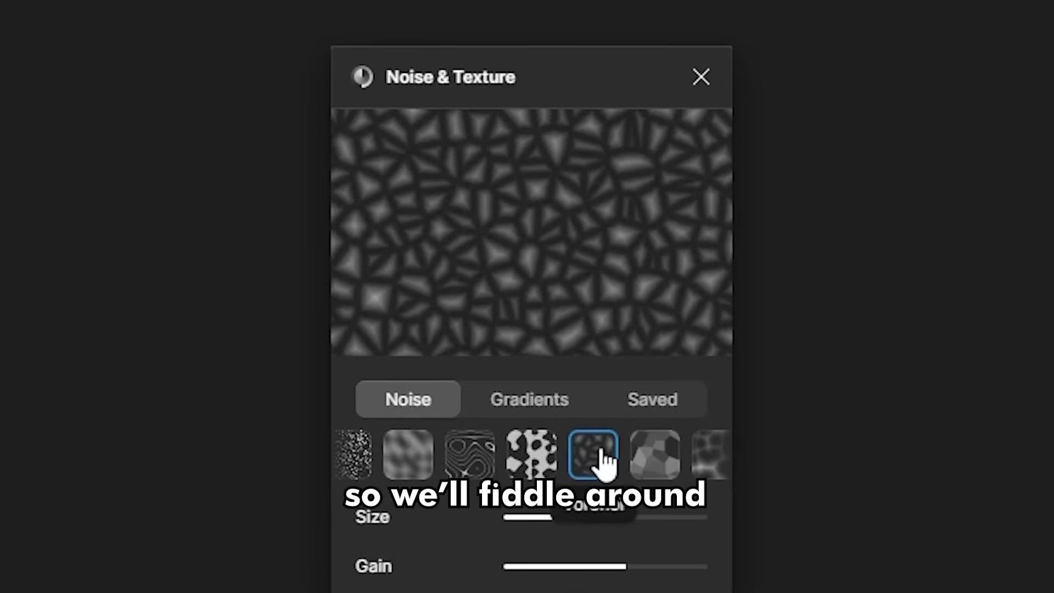
left_click(372, 465)
Step: Reduce the noise amount to 22% and make the noise colour red (#ff4545)
left_click_drag(583, 329, 525, 332)
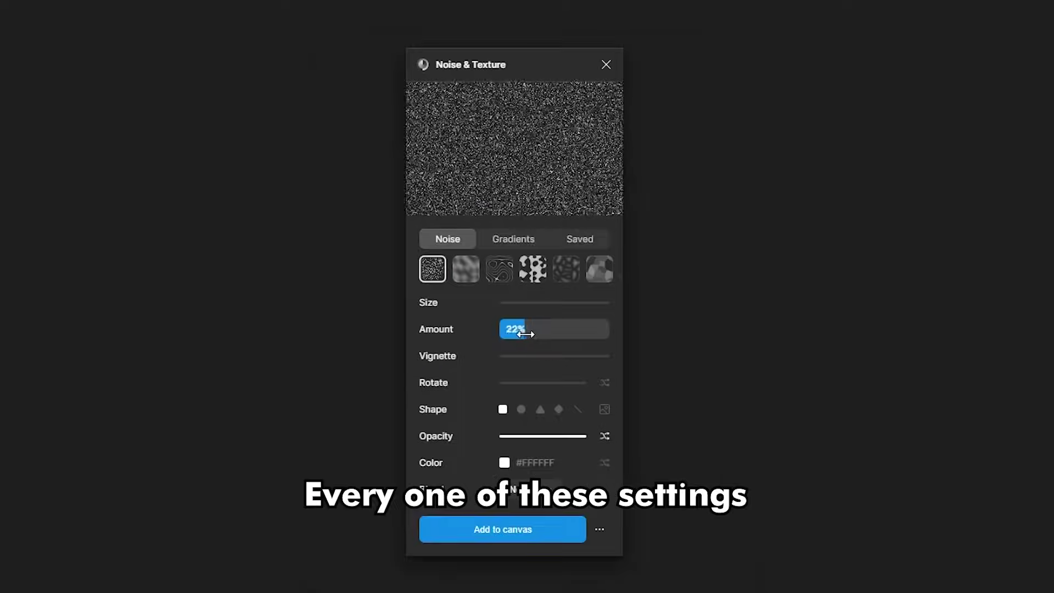
left_click(505, 461)
left_click_drag(499, 421, 557, 348)
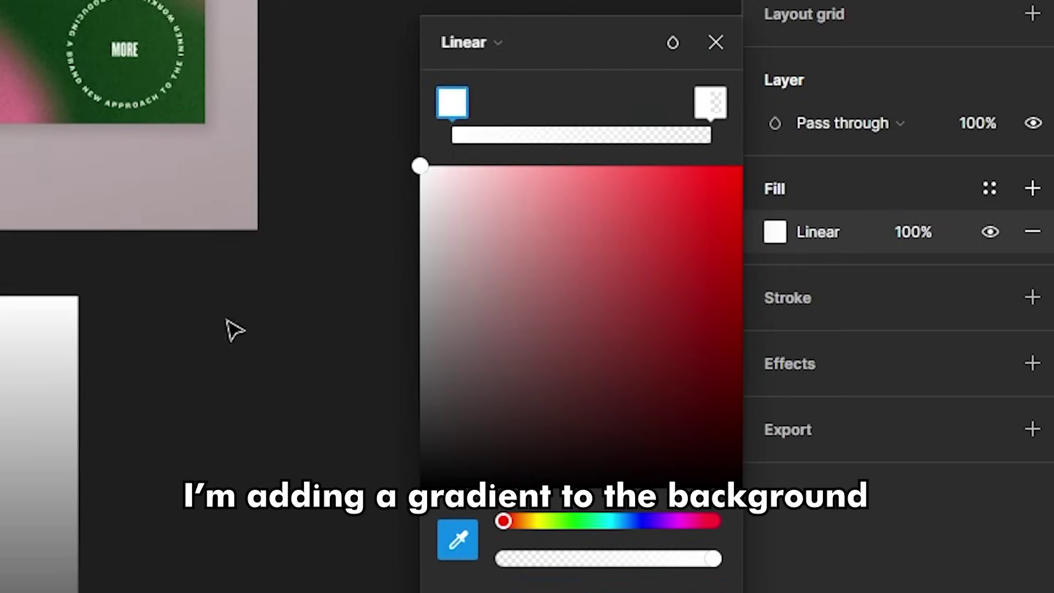
Step: Give Frame 16 a pink linear gradient plus white noise at maximum exposure and 23% opacity
left_click(821, 343)
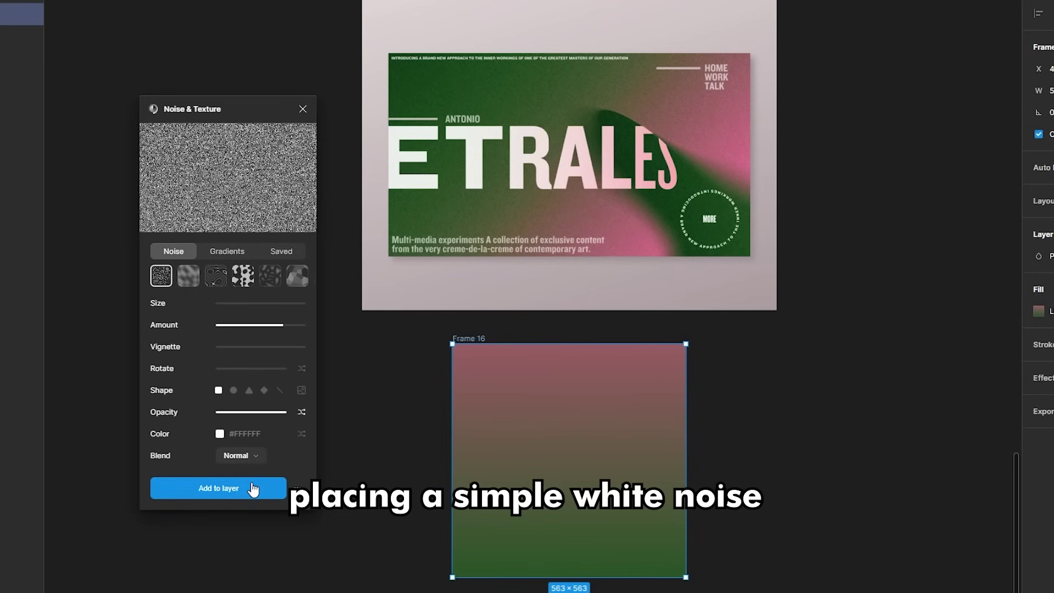
left_click(252, 484)
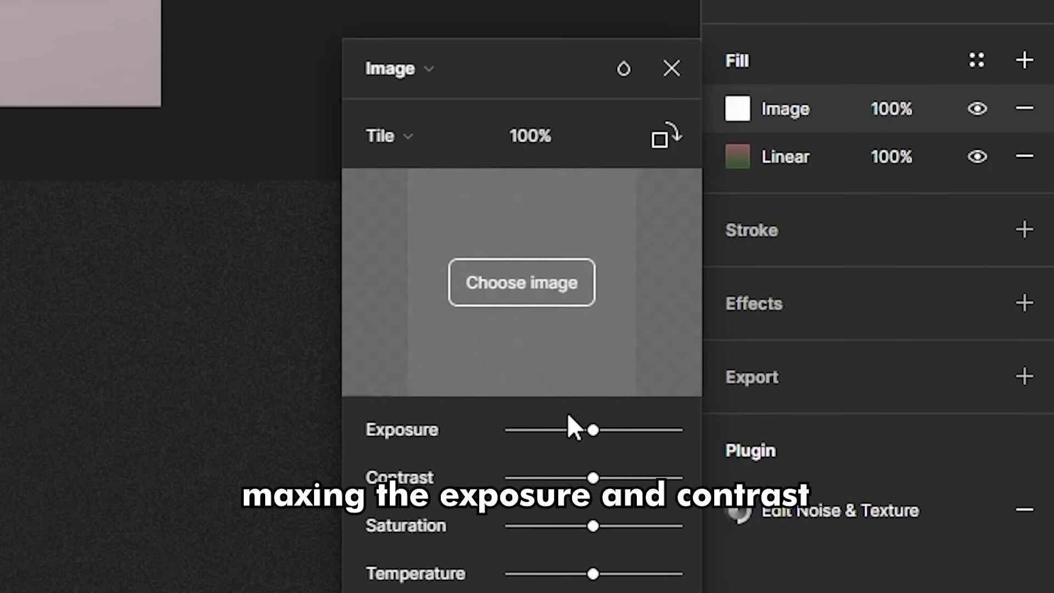
left_click_drag(592, 429, 700, 429)
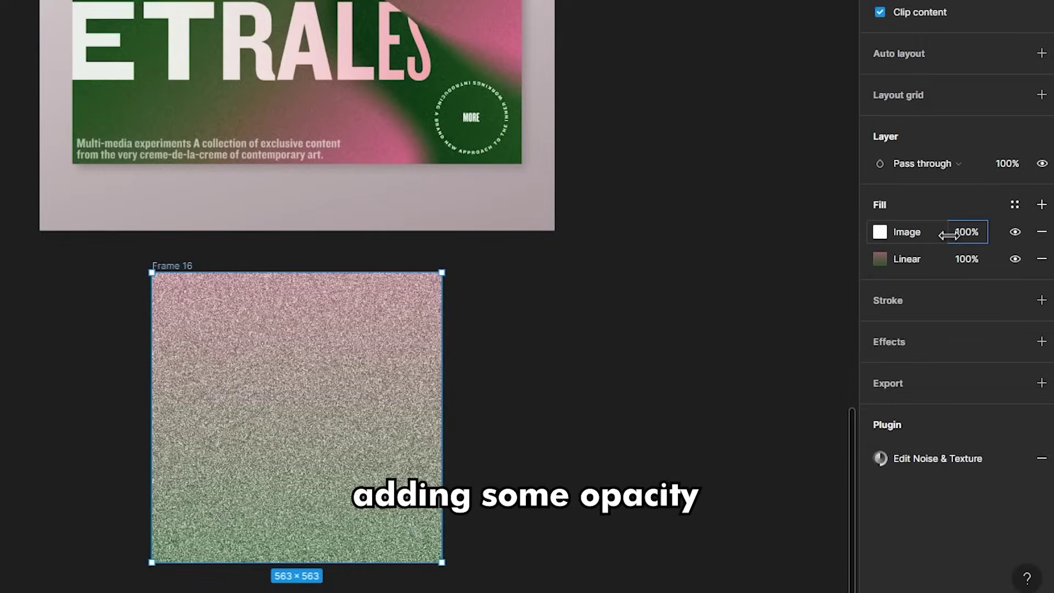
left_click_drag(946, 233, 785, 249)
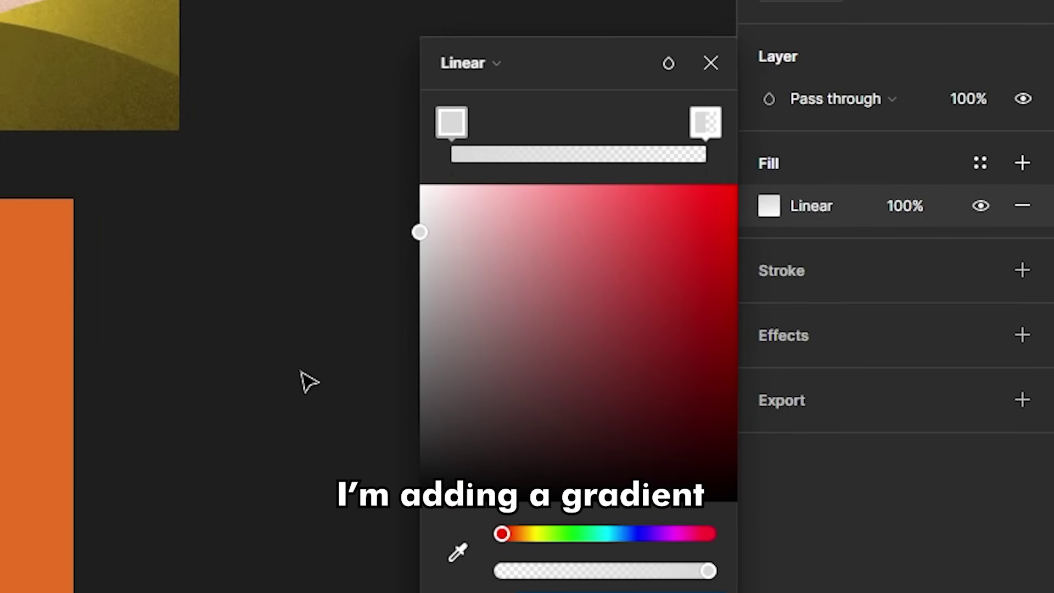
Step: Set a peach gradient stop, add full-exposure noise to the circle, and fade the top gradient to 0%
left_click(459, 551)
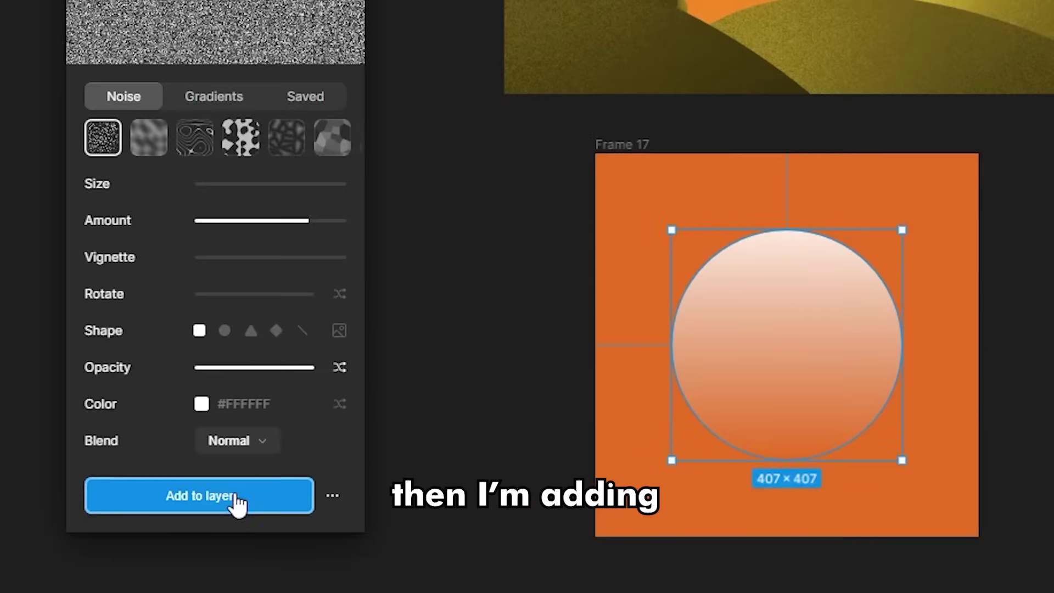
left_click(238, 500)
left_click(766, 101)
left_click_drag(661, 430, 745, 436)
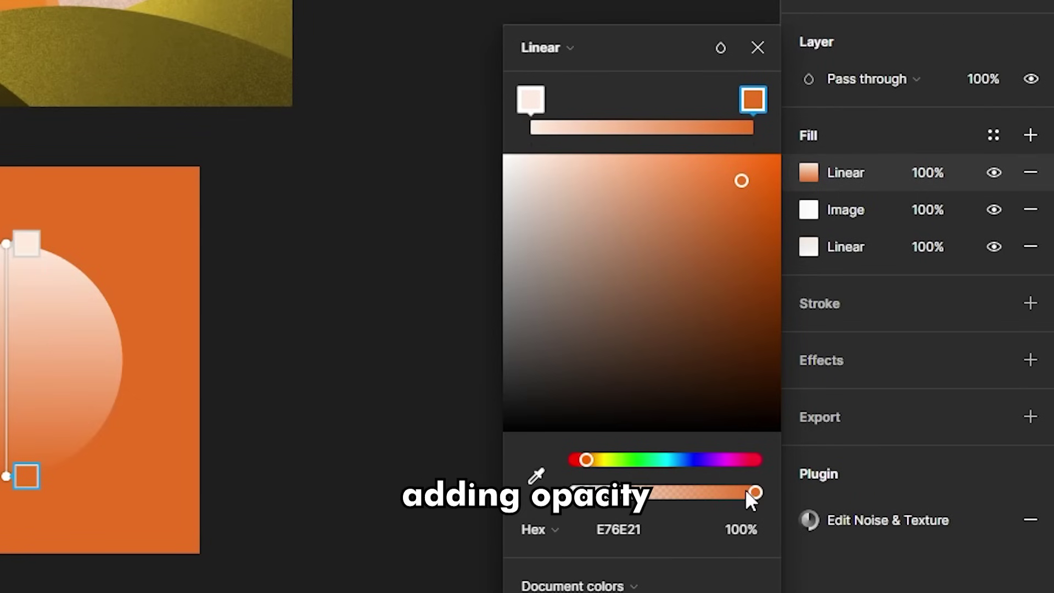
left_click_drag(745, 489, 350, 503)
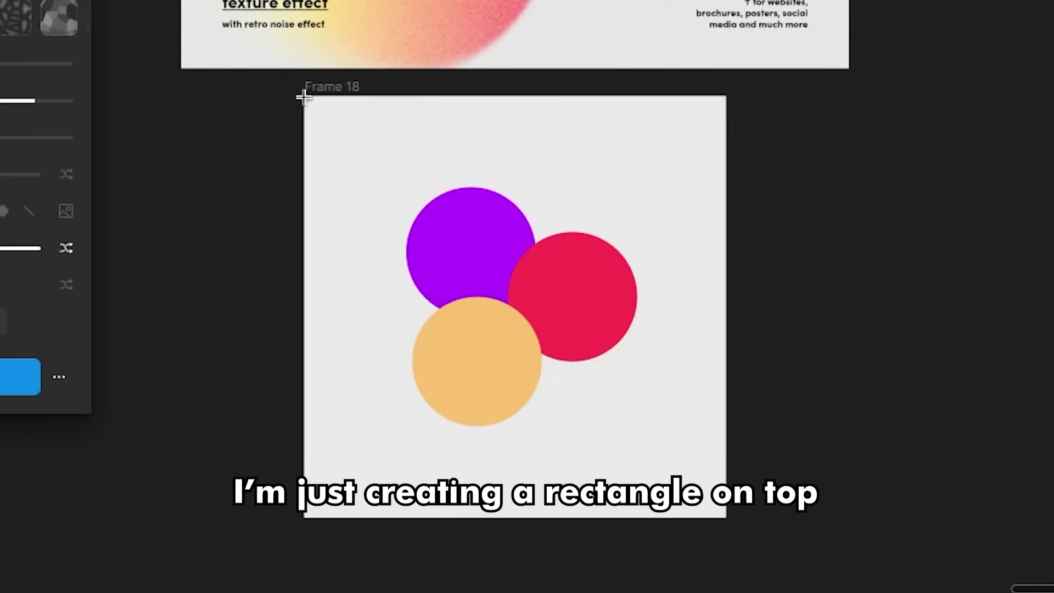
Step: Draw a grey rectangle over Frame 18, add noise at about 46% opacity, and apply a layer blur
left_click_drag(303, 96, 716, 506)
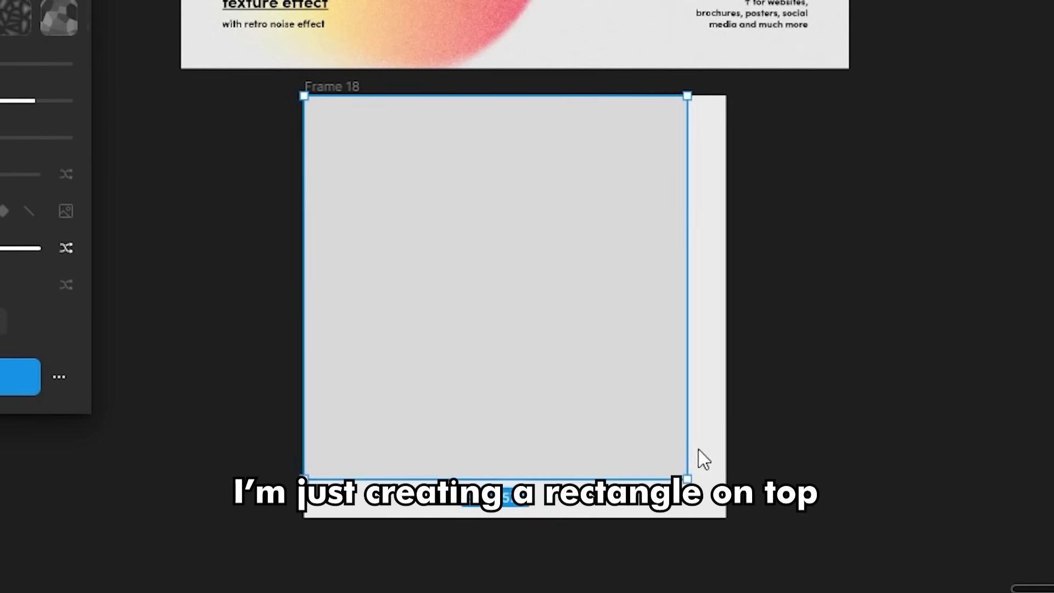
left_click(204, 473)
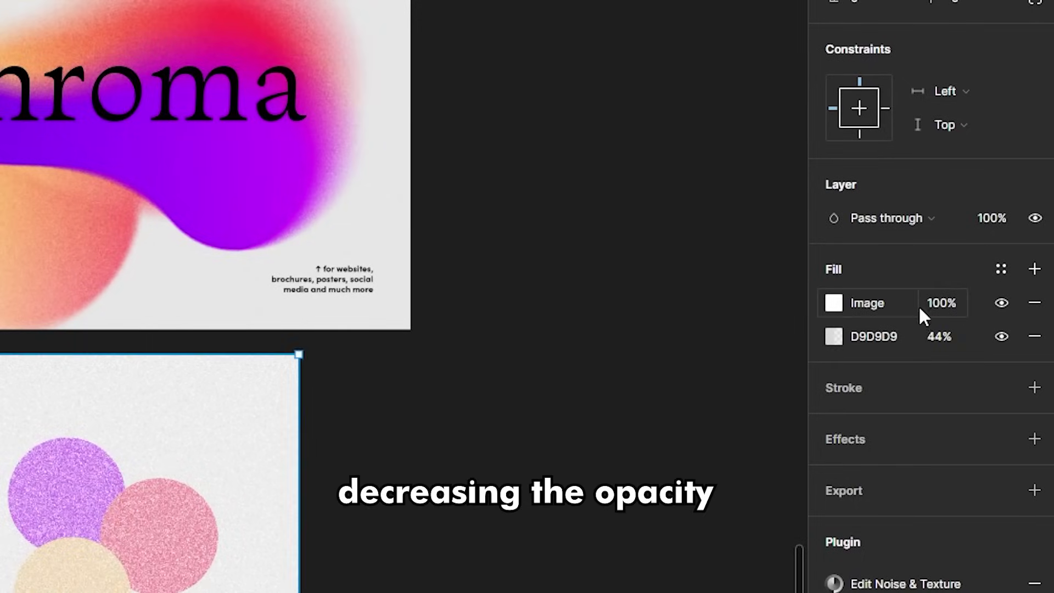
left_click_drag(918, 306, 920, 301)
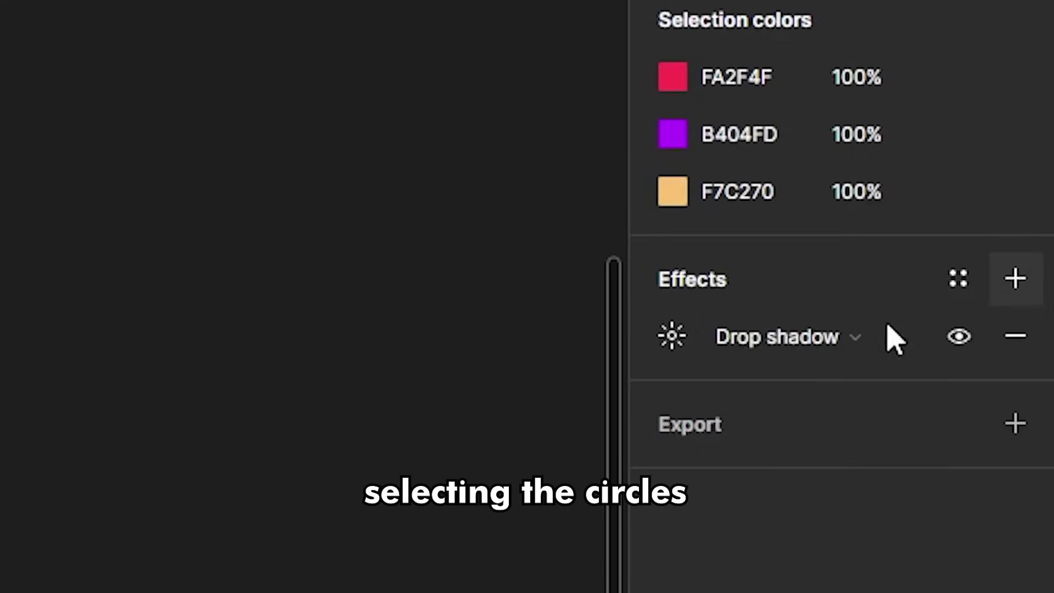
left_click(889, 336)
left_click(868, 393)
left_click(667, 339)
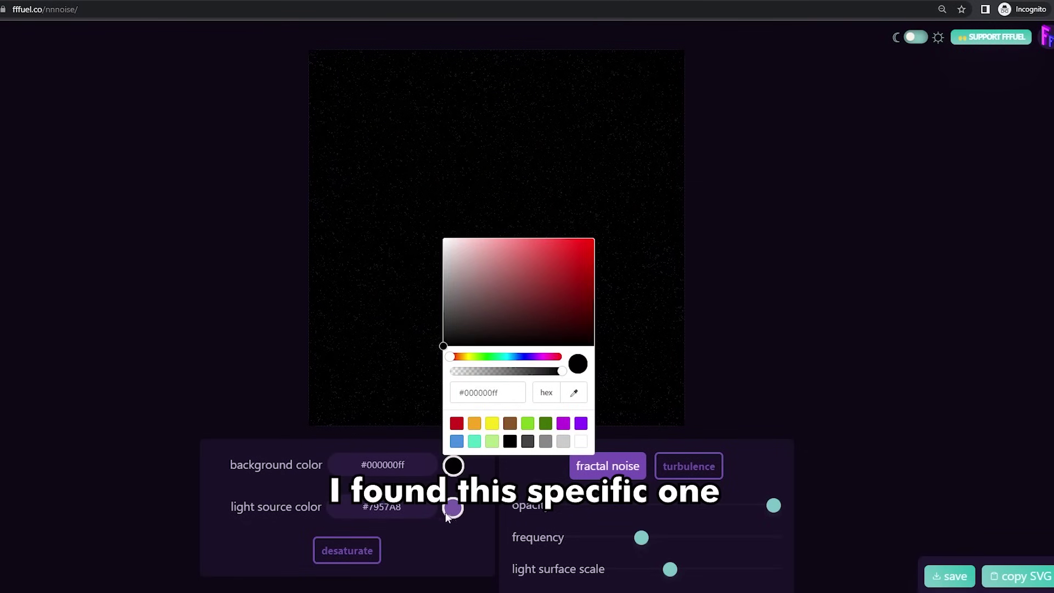
Step: Use white light (#ffffff), lower the frequency and surface scale, then copy the noise SVG
left_click(688, 466)
left_click_drag(642, 536, 608, 537)
left_click_drag(669, 568, 616, 569)
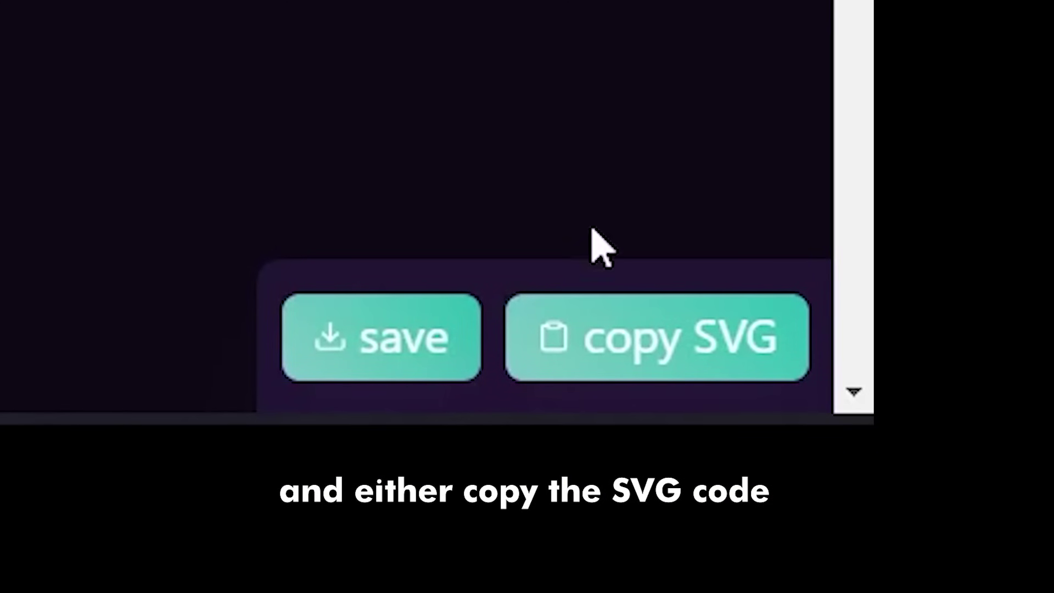
left_click(605, 306)
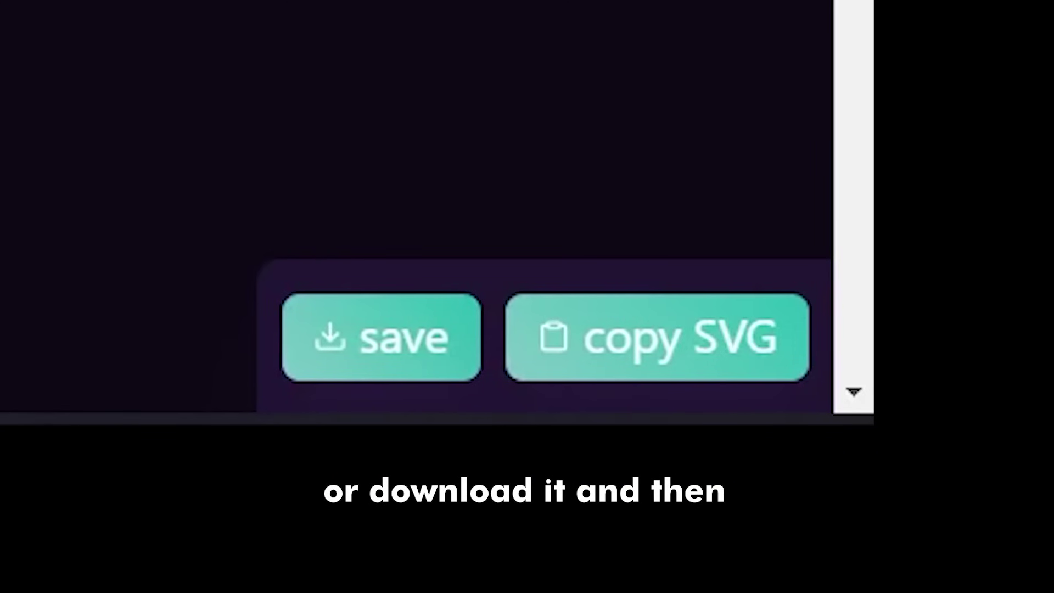
type("<svg>")
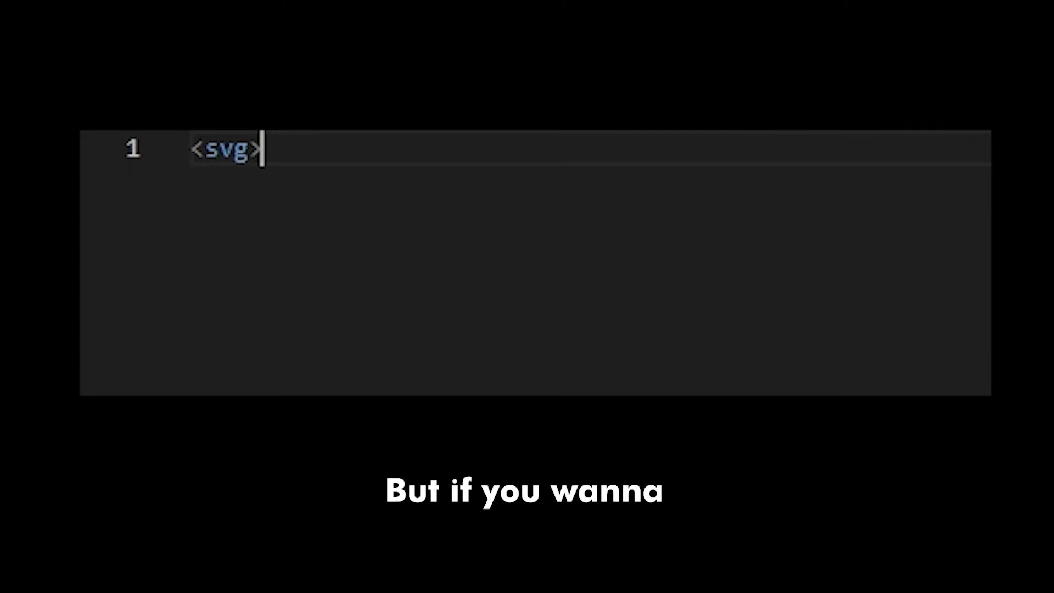
type("</svg>")
Step: Start a new indented line inside the <svg> element
key("Return")
type("<")
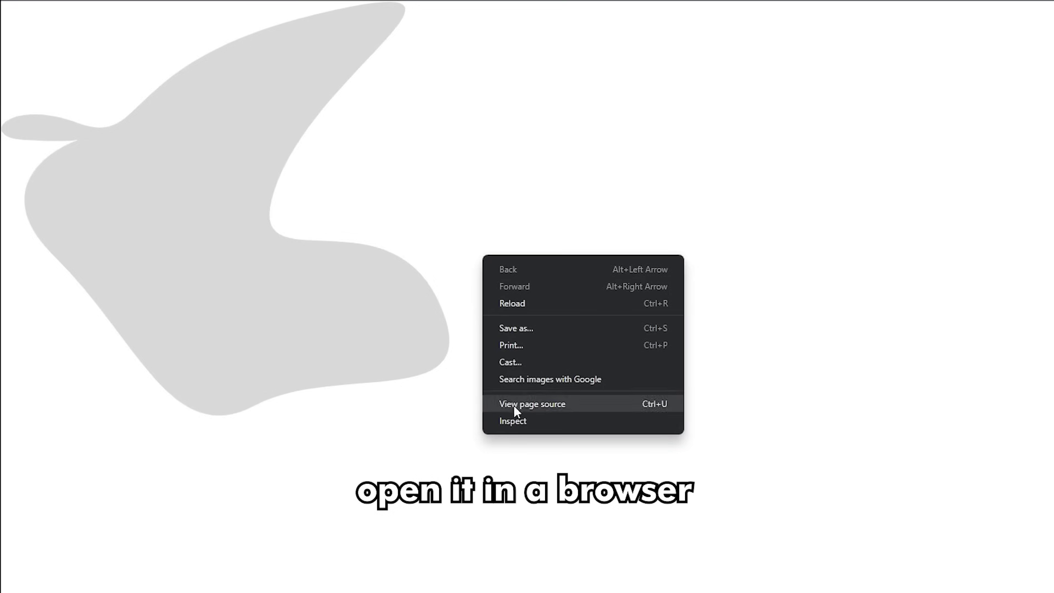
Step: Open the exported SVG in the browser and right-click its path element in DevTools
left_click(516, 417)
right_click(596, 70)
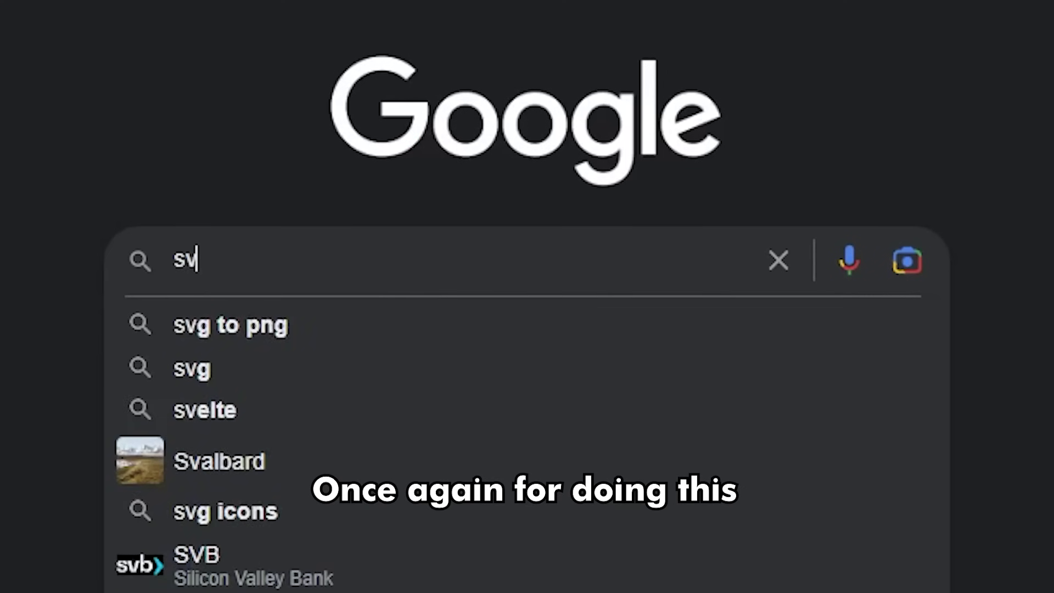
type("g to ba")
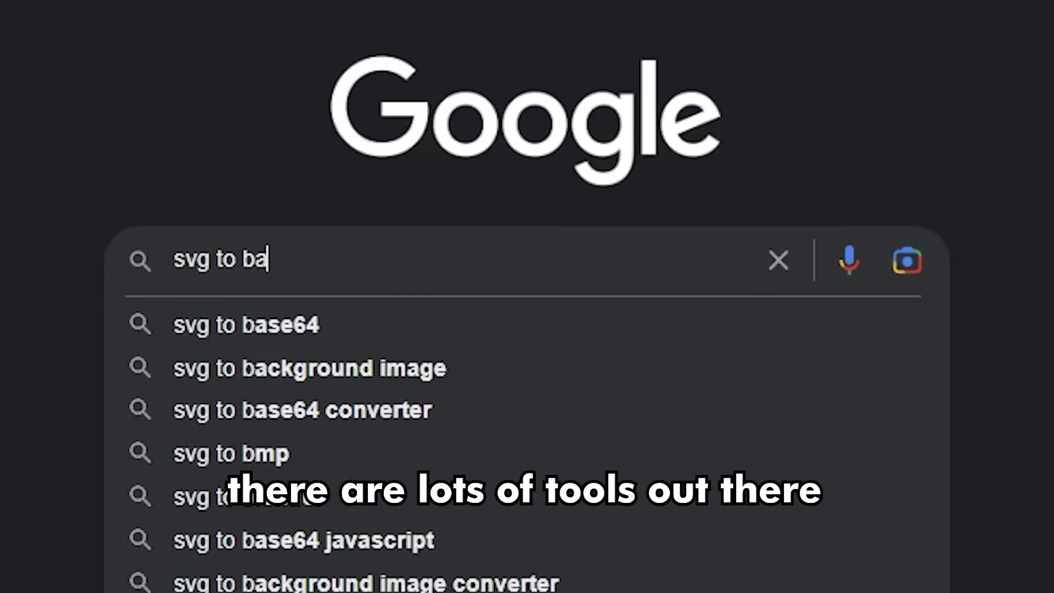
type("se64")
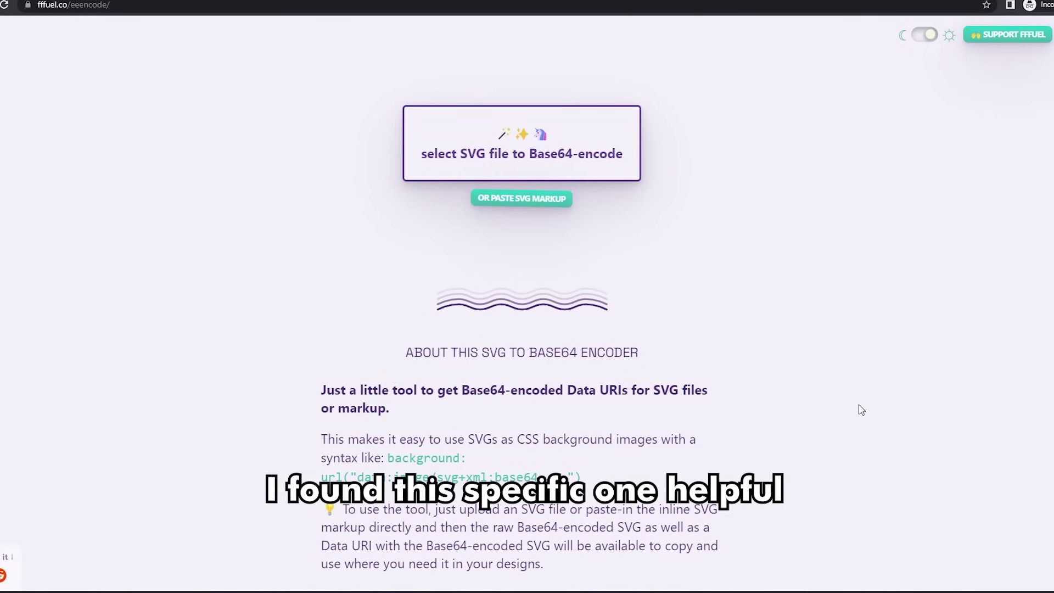
Step: Paste the grainy SVG markup into eeencode and copy the Base64 CSS url string
left_click(555, 201)
key("ctrl+v")
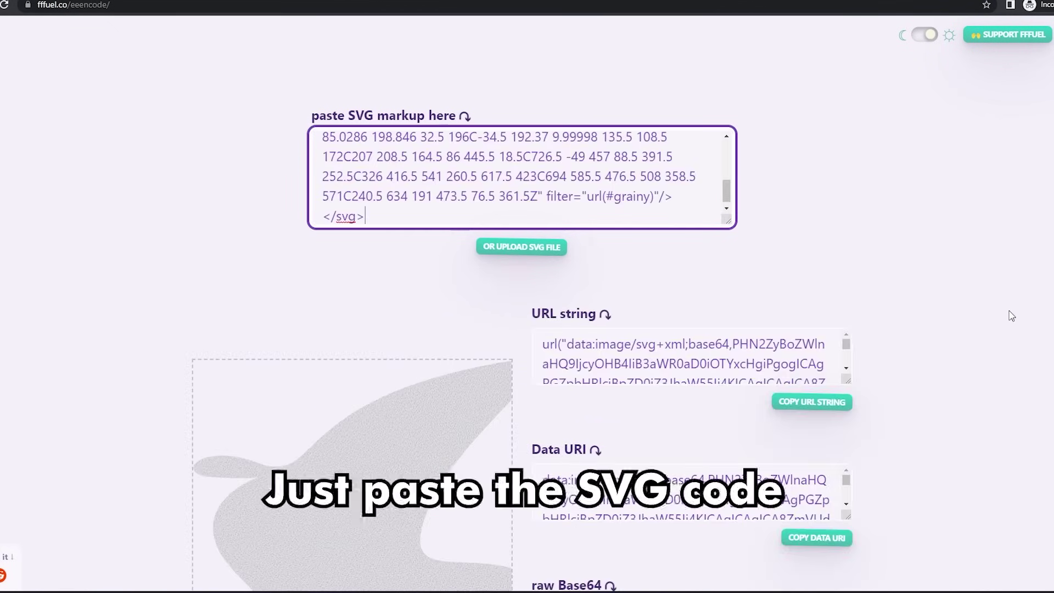
scroll(1006, 273, "down", 2)
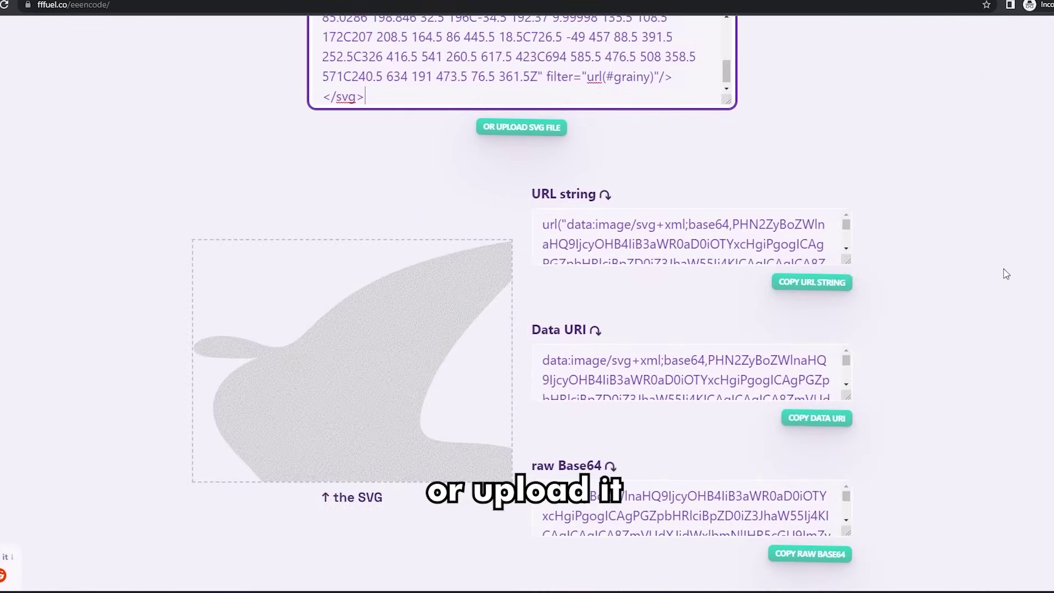
left_click(815, 283)
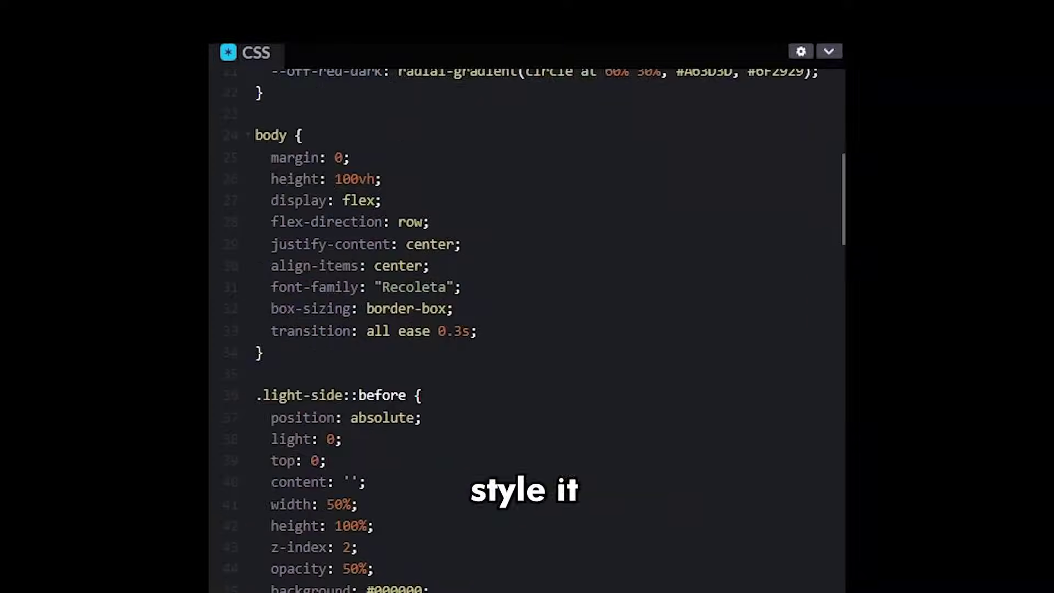
scroll(527, 329, "down", 5)
scroll(527, 329, "down", 10)
scroll(527, 329, "down", 7)
scroll(526, 330, "down", 12)
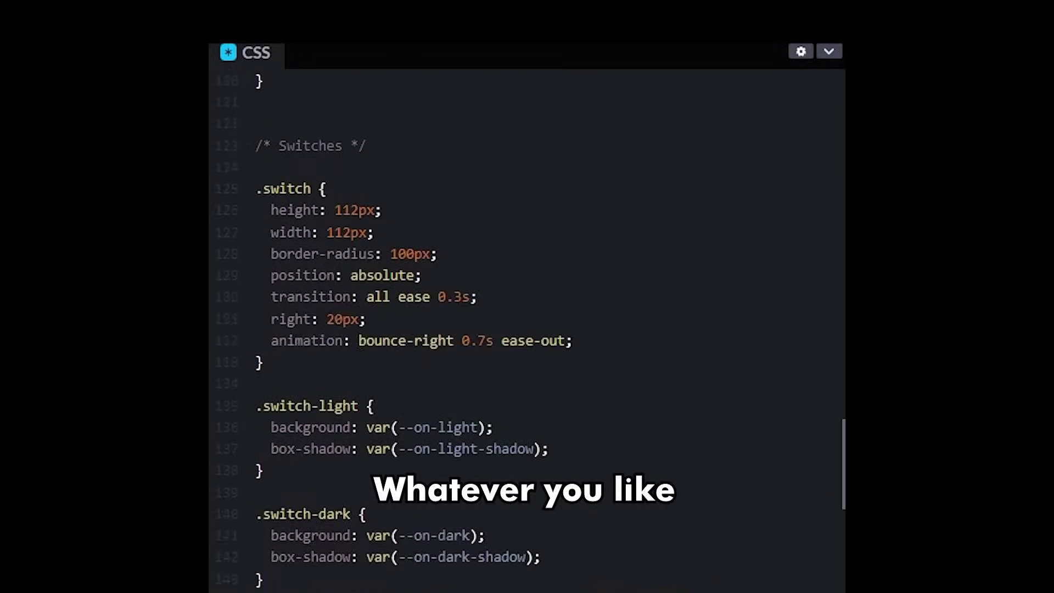